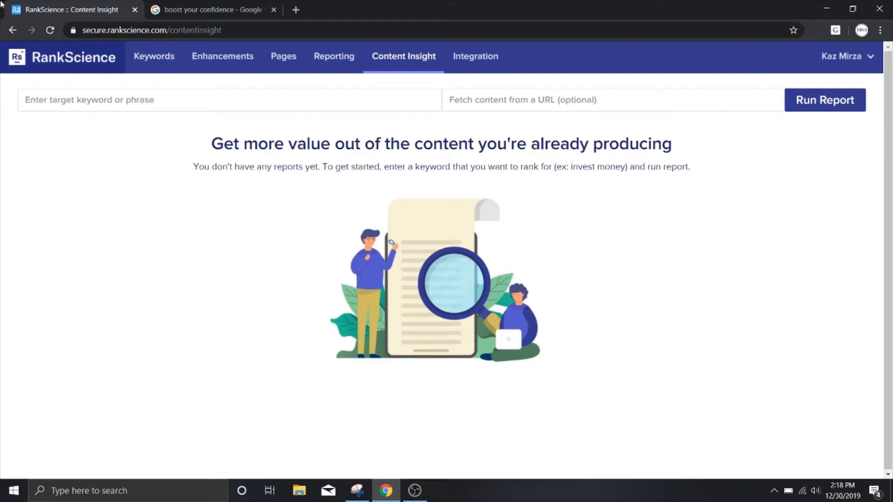
Switch to the Google results for "boost your confidence" and look through the articles ranking on the first page
{"action": "left_click", "coordinate": [215, 5]}
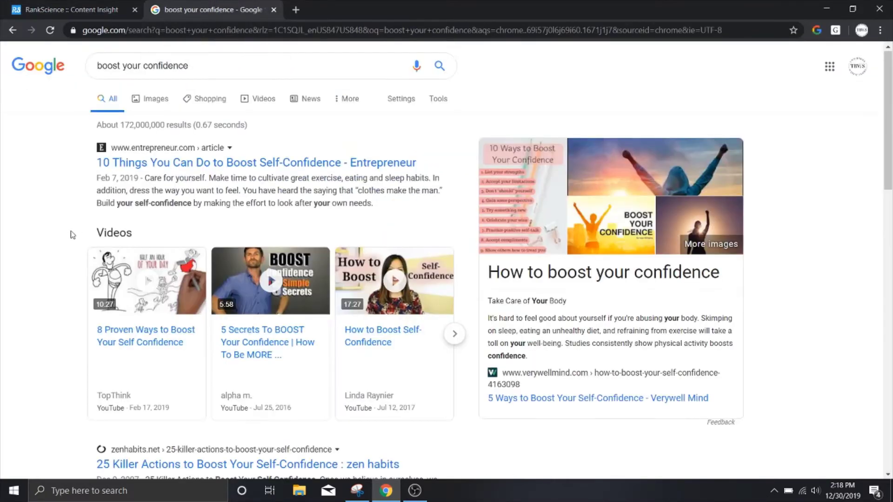
{"action": "scroll", "coordinate": [61, 256], "scroll_direction": "down", "scroll_amount": 3}
{"action": "scroll", "coordinate": [60, 256], "scroll_direction": "down", "scroll_amount": 6}
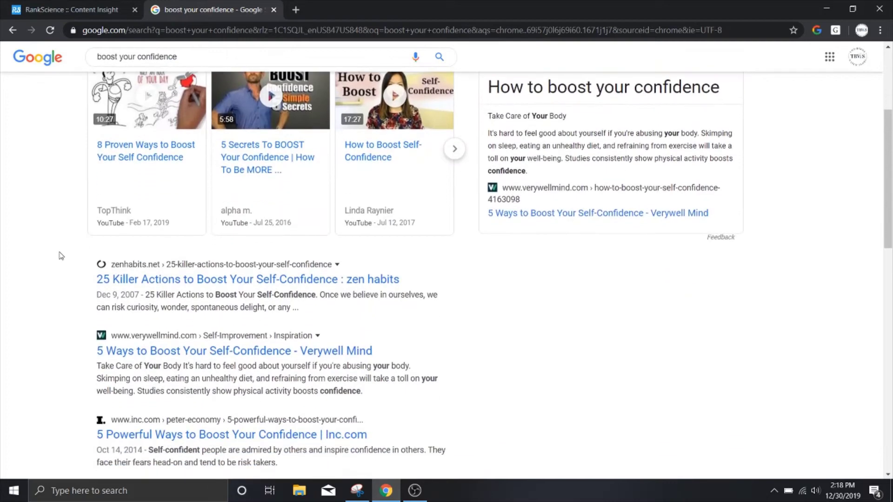
{"action": "scroll", "coordinate": [61, 256], "scroll_direction": "down", "scroll_amount": 4}
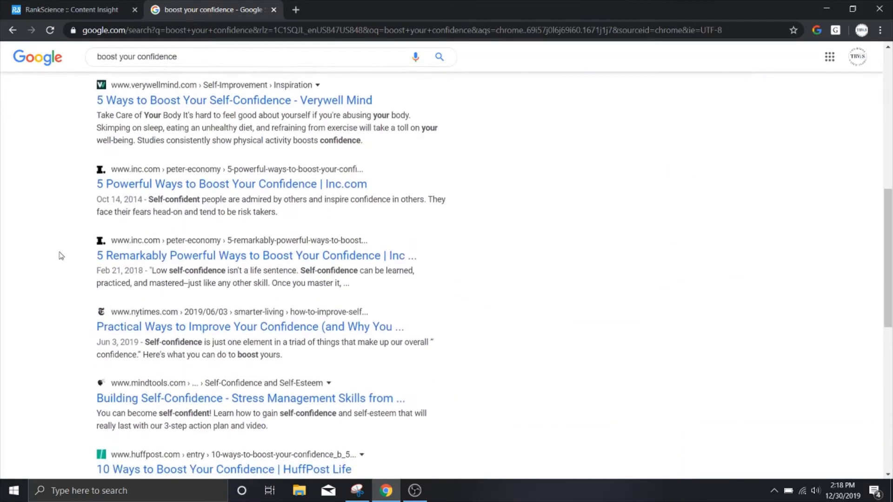
{"action": "scroll", "coordinate": [61, 255], "scroll_direction": "down", "scroll_amount": 2}
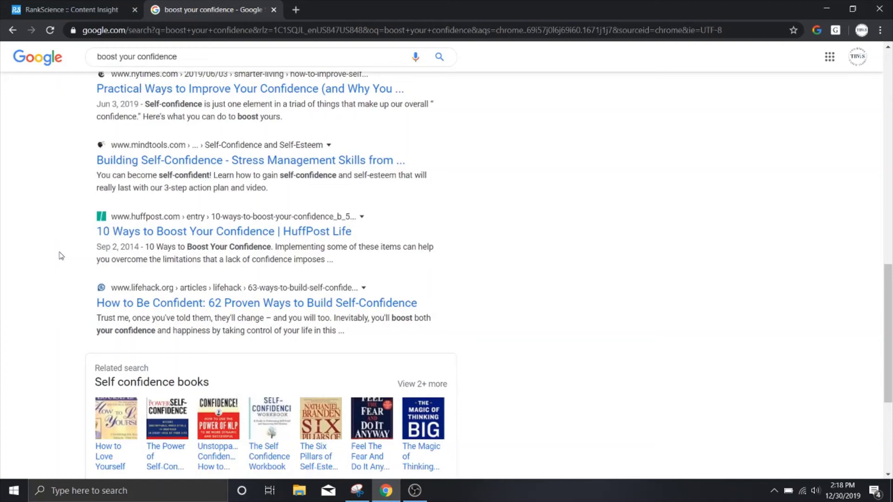
{"action": "left_click", "coordinate": [86, 5]}
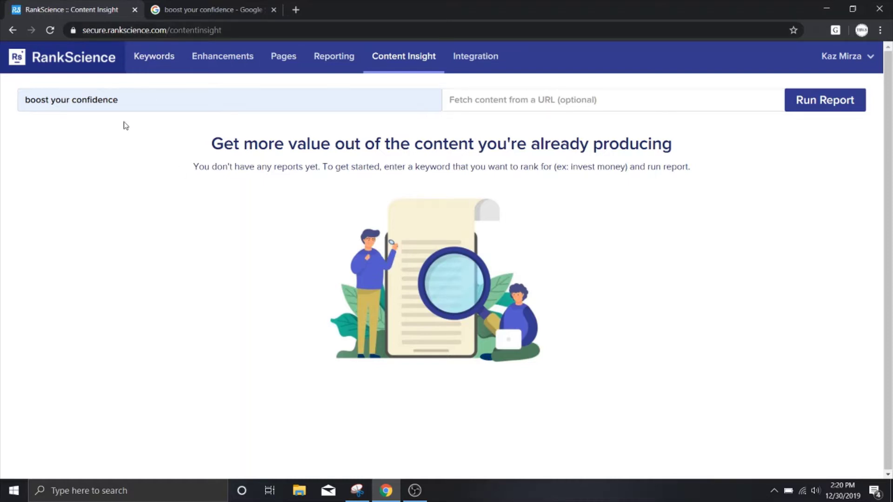
{"action": "triple_click", "coordinate": [113, 103]}
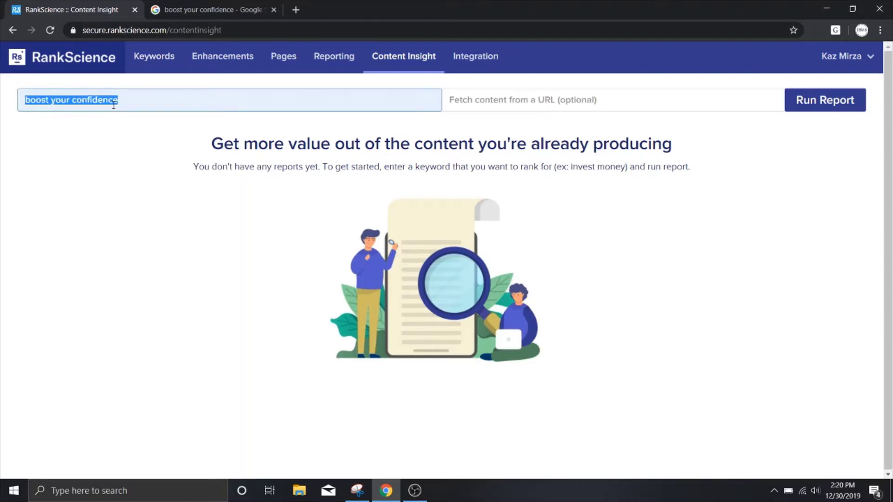
{"action": "left_click", "coordinate": [164, 119]}
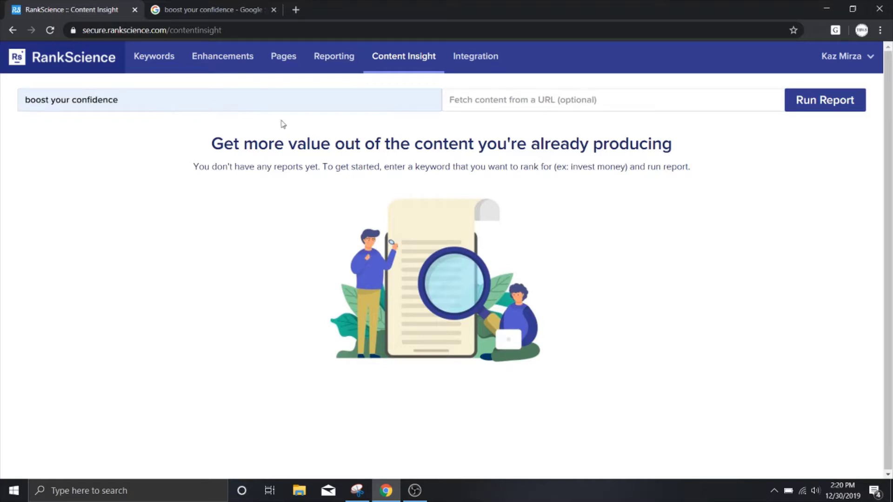
{"action": "left_click", "coordinate": [633, 100]}
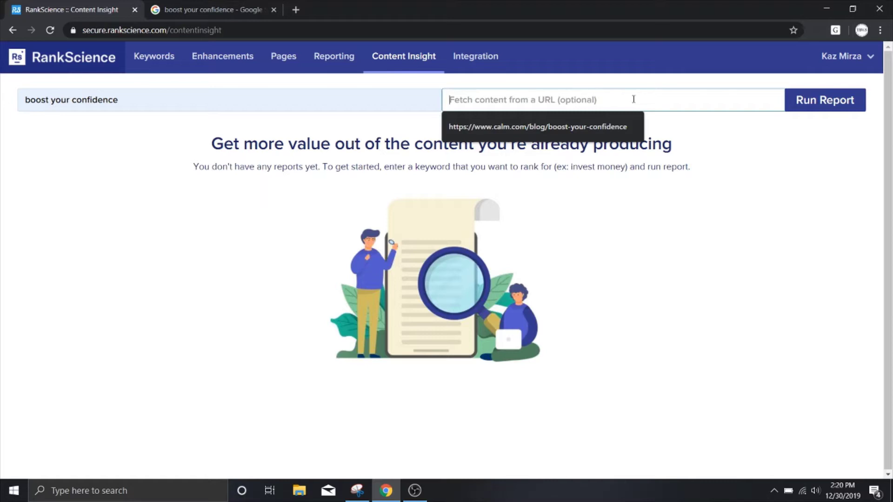
{"action": "left_click", "coordinate": [616, 130]}
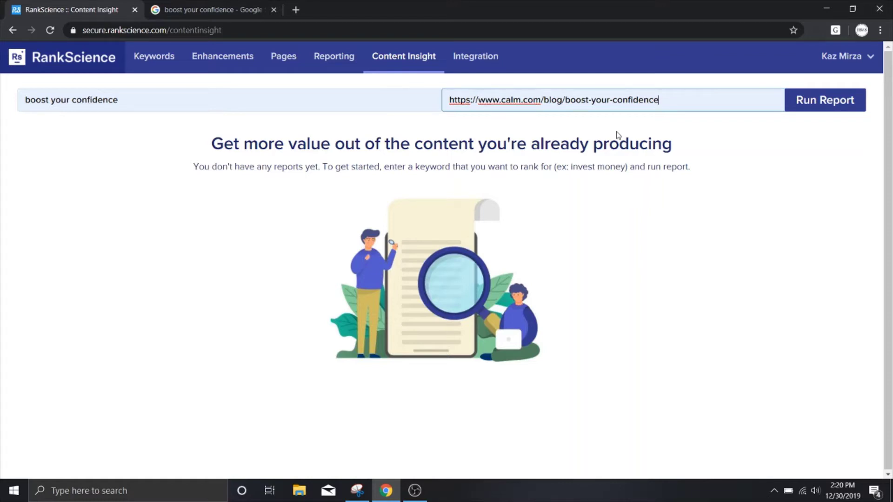
{"action": "left_click", "coordinate": [818, 105]}
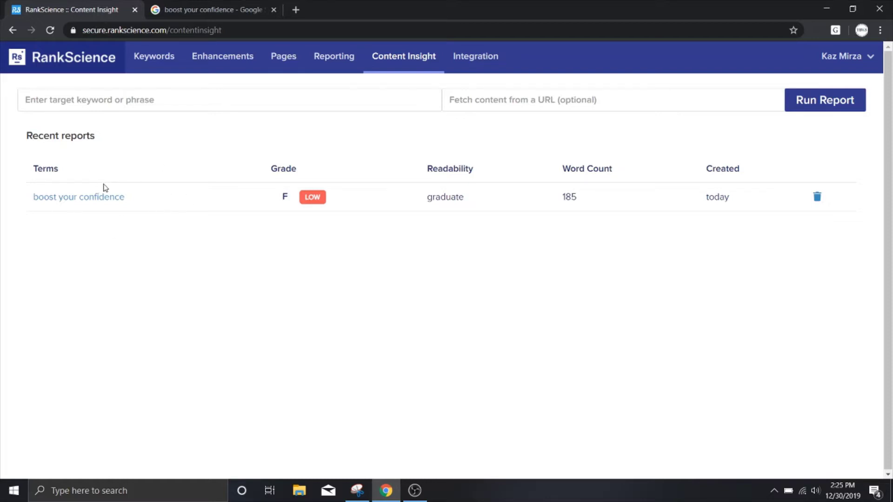
Open the recent "boost your confidence" report with its fetched article loaded in the content editor
{"action": "left_click", "coordinate": [59, 203]}
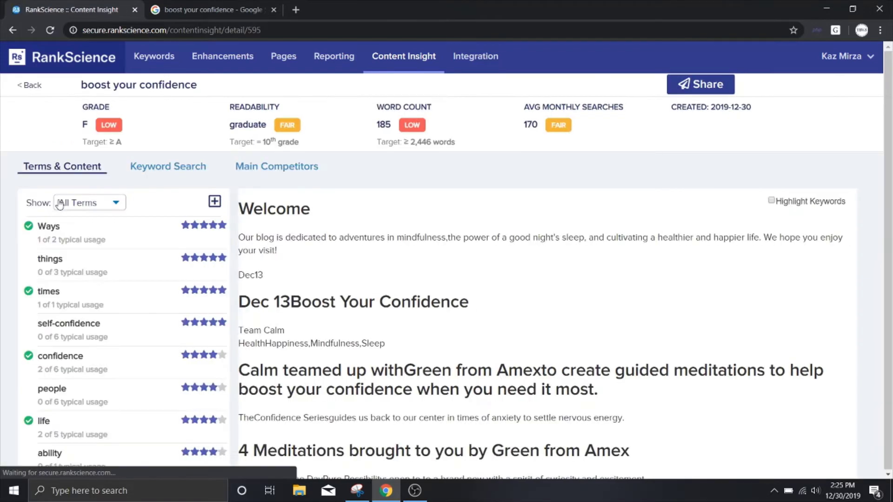
{"action": "left_click", "coordinate": [380, 264]}
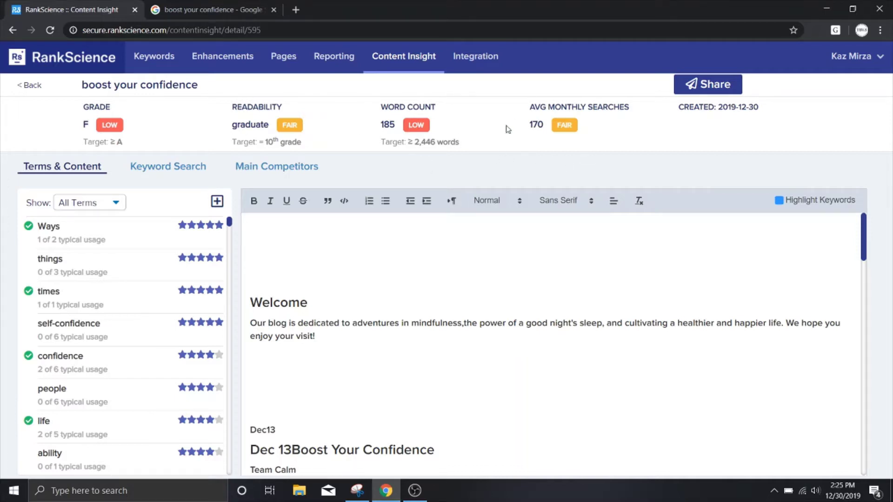
{"action": "scroll", "coordinate": [509, 241], "scroll_direction": "down", "scroll_amount": 1}
{"action": "scroll", "coordinate": [508, 241], "scroll_direction": "up", "scroll_amount": 1}
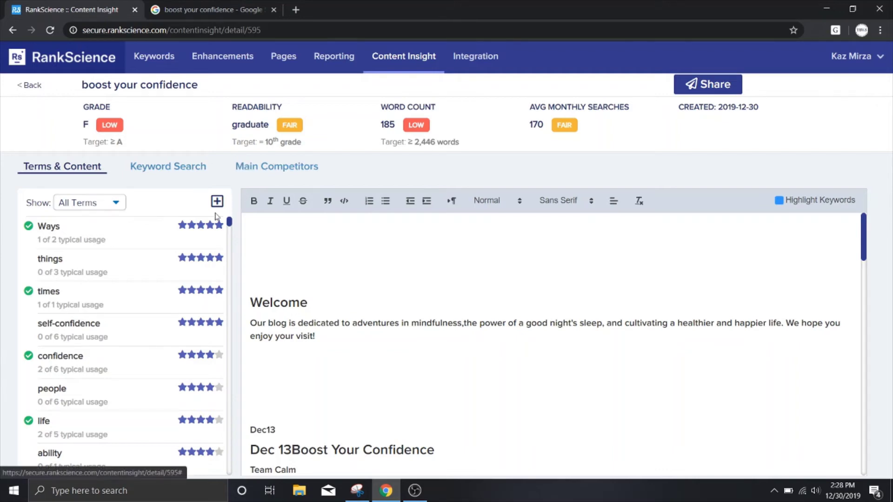
Examine the report's suggested terms, including their typical usage and star ratings
{"action": "scroll", "coordinate": [117, 306], "scroll_direction": "down", "scroll_amount": 1}
{"action": "scroll", "coordinate": [118, 306], "scroll_direction": "up", "scroll_amount": 1}
{"action": "scroll", "coordinate": [117, 305], "scroll_direction": "down", "scroll_amount": 2}
{"action": "scroll", "coordinate": [117, 306], "scroll_direction": "up", "scroll_amount": 2}
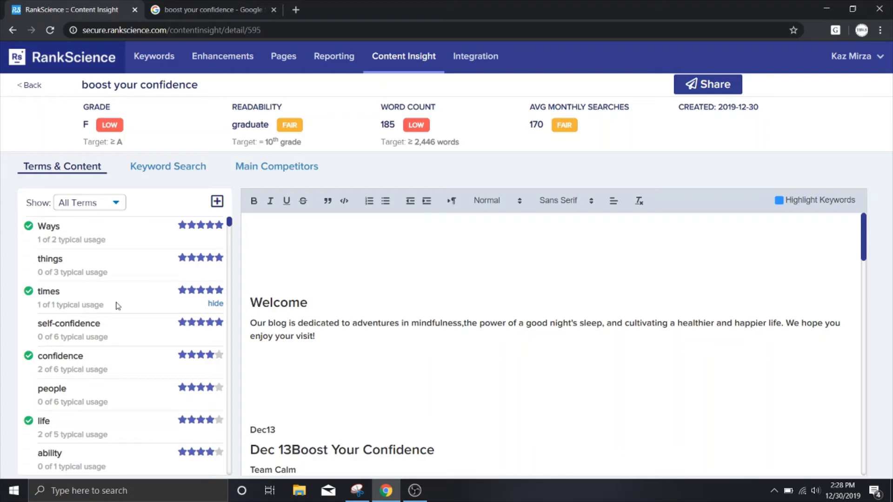
{"action": "scroll", "coordinate": [48, 365], "scroll_direction": "down", "scroll_amount": 1}
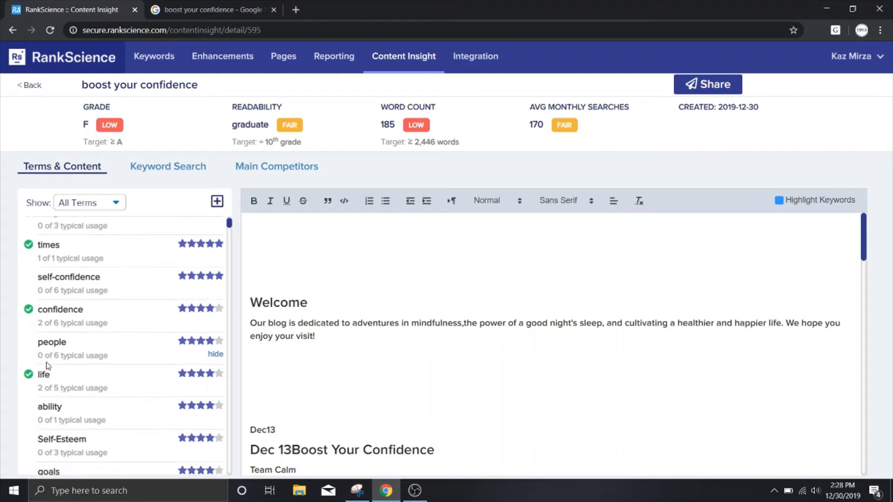
{"action": "scroll", "coordinate": [48, 366], "scroll_direction": "down", "scroll_amount": 2}
{"action": "scroll", "coordinate": [48, 366], "scroll_direction": "down", "scroll_amount": 1}
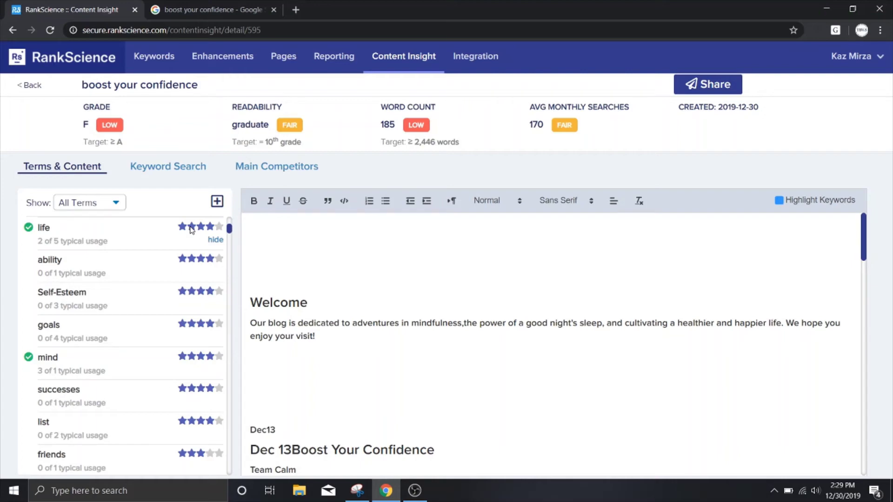
Review the report's related keyword suggestions and its list of main competitors
{"action": "left_click", "coordinate": [153, 171]}
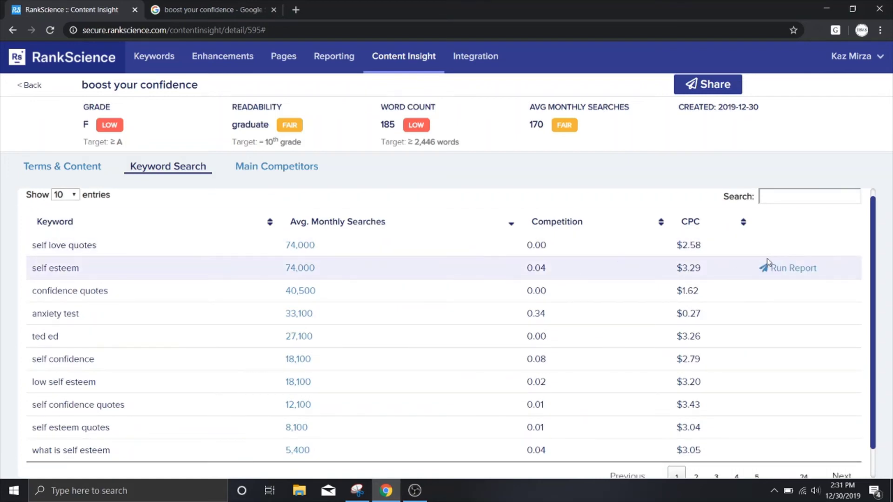
{"action": "mouse_move", "coordinate": [794, 286]}
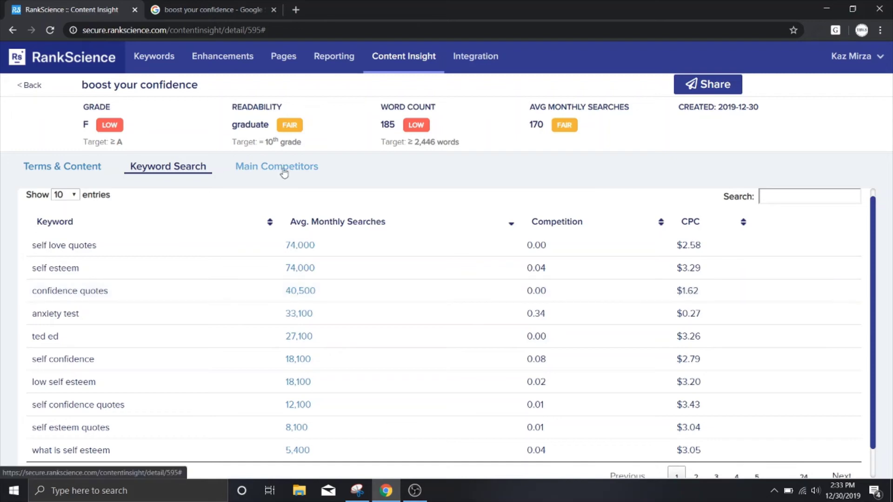
{"action": "left_click", "coordinate": [284, 174]}
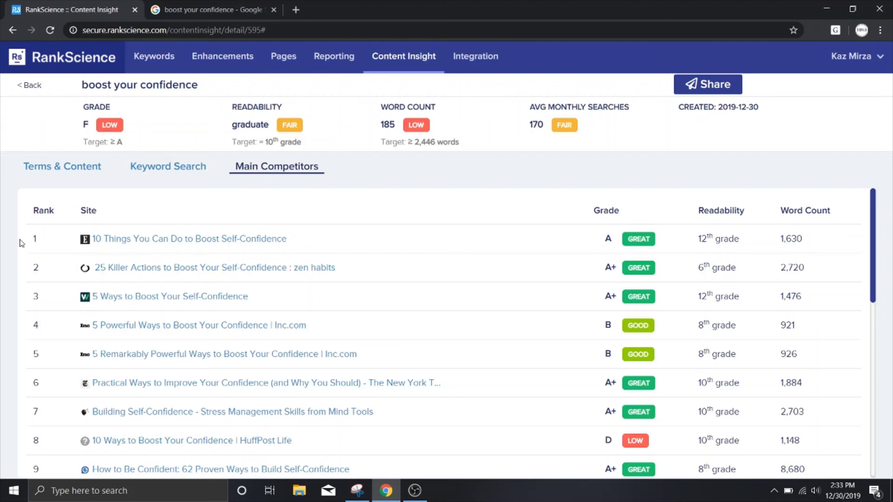
Return to the report's terms and content view and replace the article text with the standard Lorem ipsum paragraph
{"action": "left_click", "coordinate": [56, 166]}
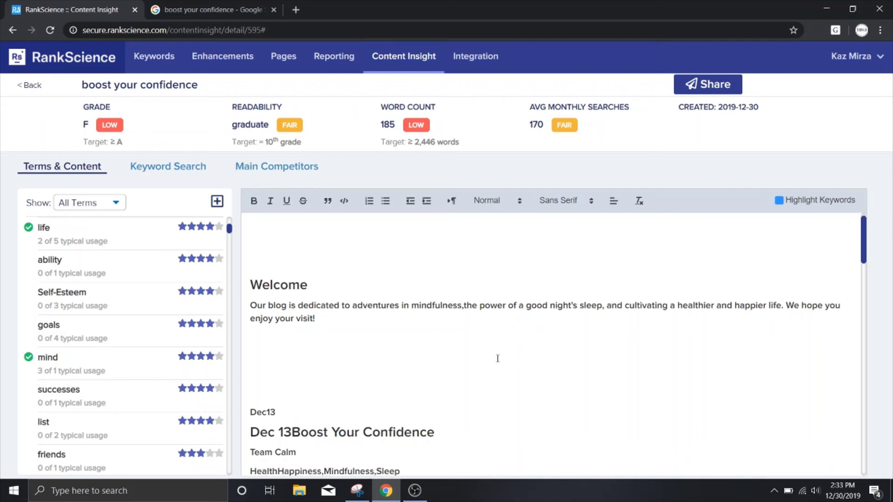
{"action": "scroll", "coordinate": [498, 358], "scroll_direction": "down", "scroll_amount": 3}
{"action": "scroll", "coordinate": [497, 358], "scroll_direction": "up", "scroll_amount": 1}
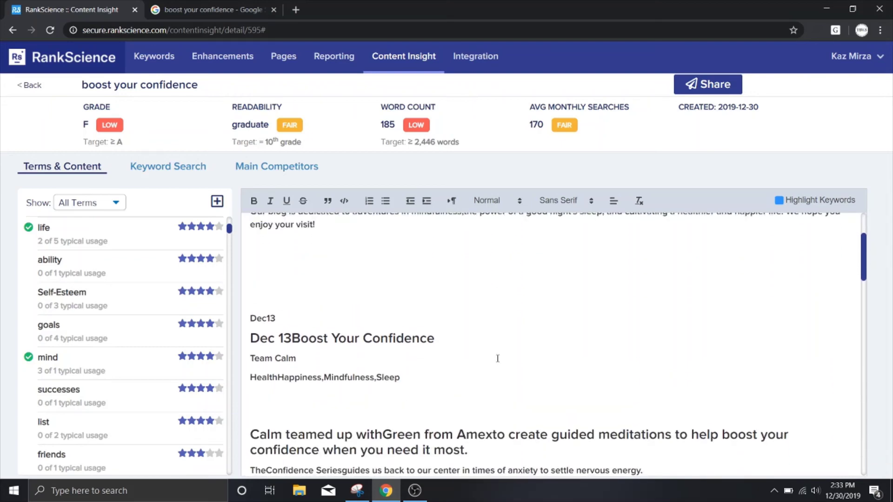
{"action": "scroll", "coordinate": [497, 359], "scroll_direction": "down", "scroll_amount": 1}
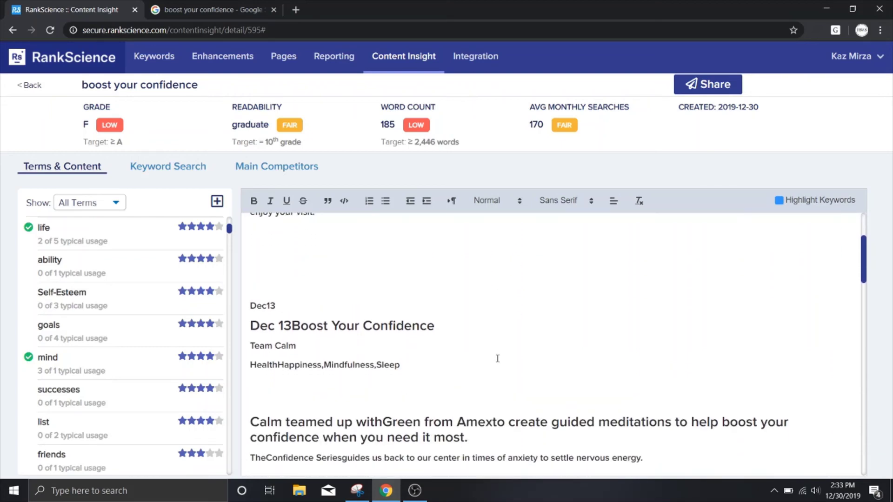
{"action": "scroll", "coordinate": [615, 351], "scroll_direction": "down", "scroll_amount": 1}
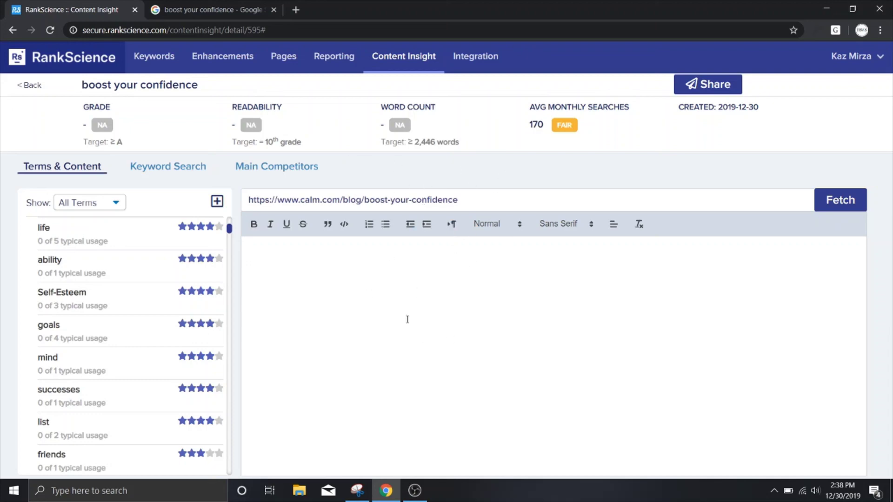
{"action": "left_click", "coordinate": [386, 305]}
{"action": "type", "text": "Lorem ipsum dolor sit amet, consectetur adipiscing elit, sed do eiusmod tempor incididunt ut labore et dolore magna aliqua. Ut enim ad minim veniam, quis nostrud exercitation ullamco laboris nisi ut aliquip ex ea commodo consequat. Duis aute irure dolor in reprehenderit in voluptate velit esse cillum dolore eu fugiat nulla pariatur. Excepteur sint occaecat cupidatat non proident, sunt in culpa qui officia deserunt mollit anim id est laborum."}
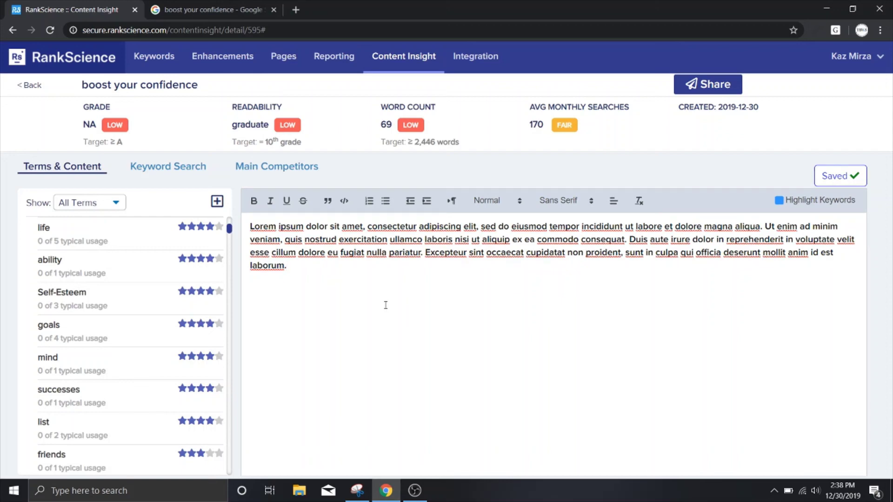